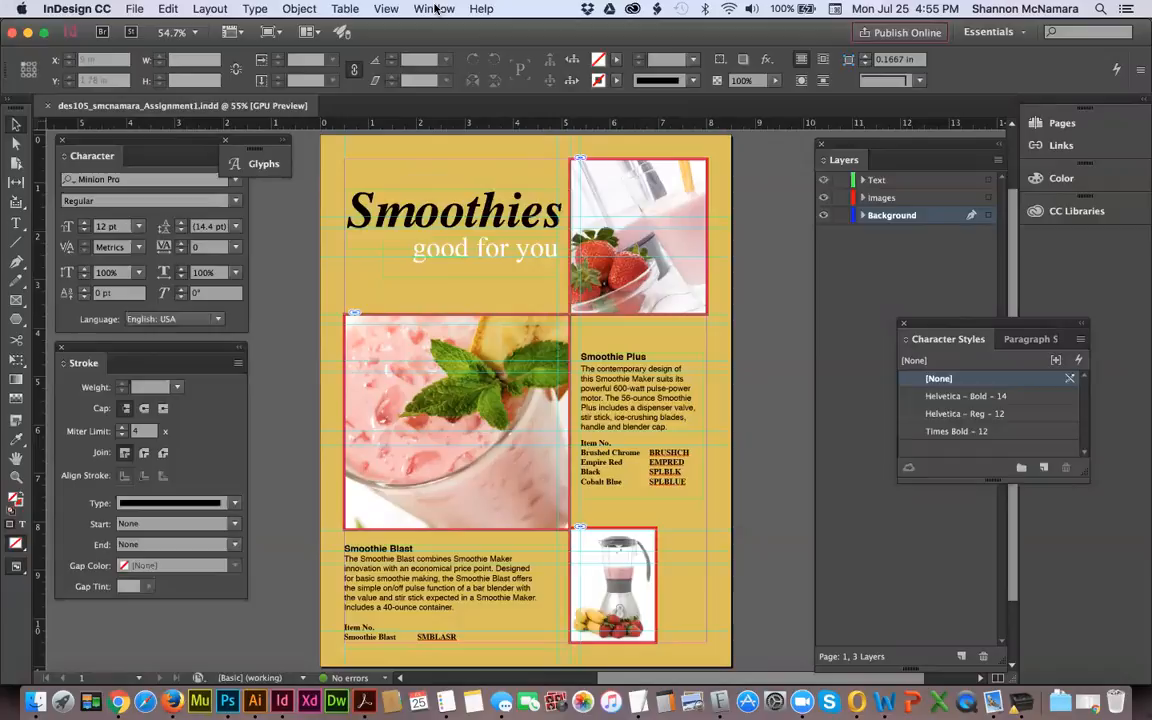
Step: Display the document's linked images and start packaging the document
left_click(1056, 146)
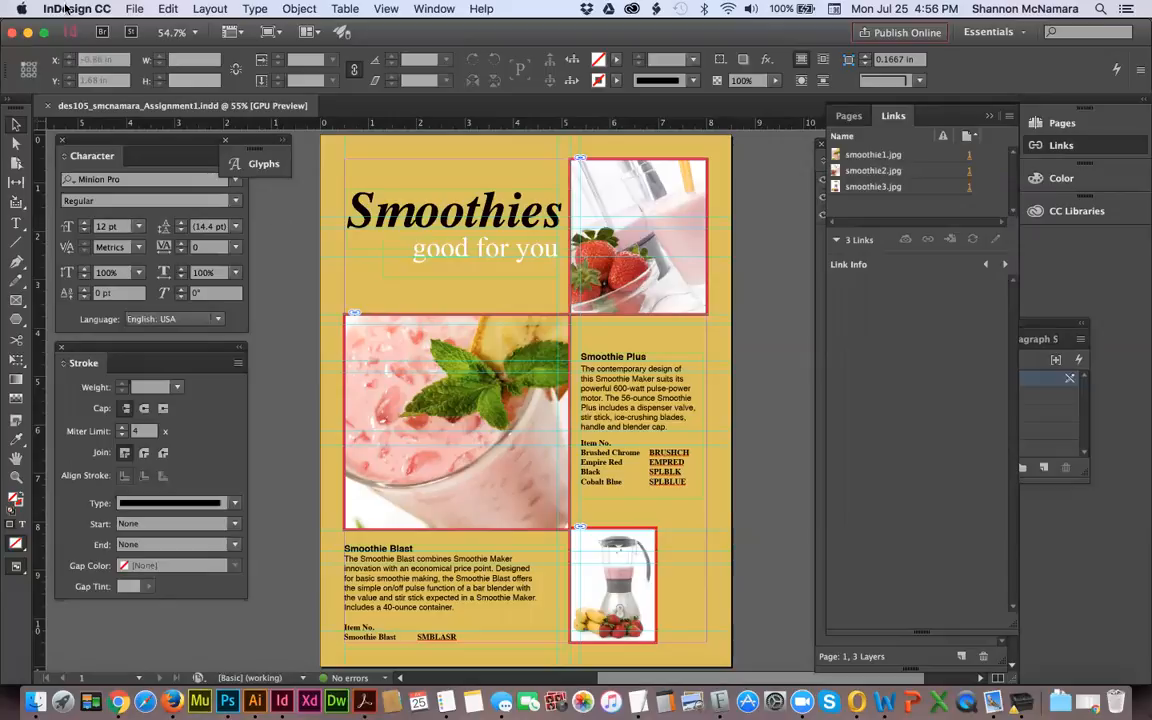
left_click(134, 9)
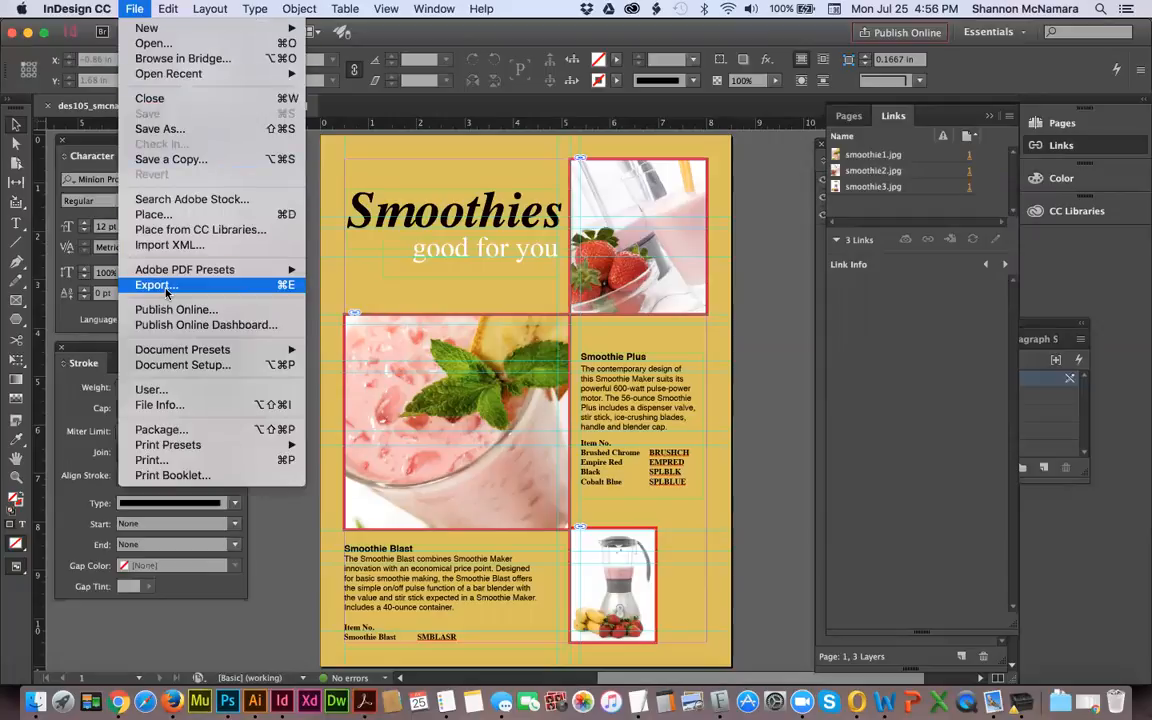
left_click(165, 430)
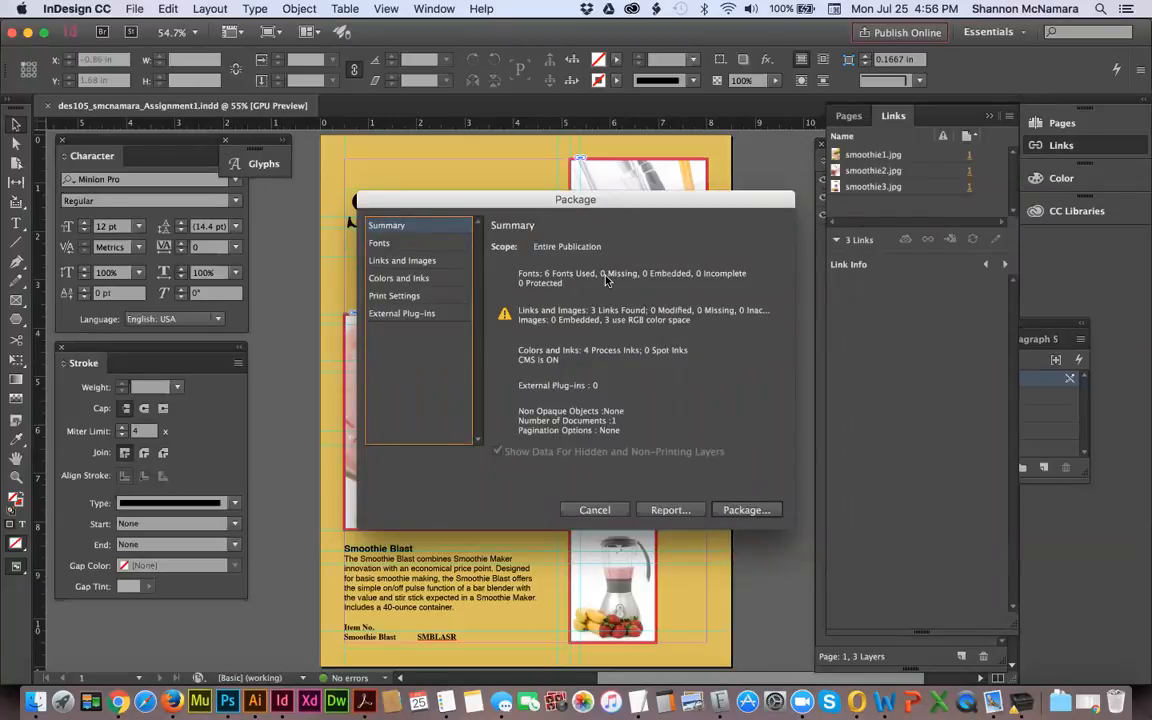
Step: Review the package's fonts, links and images, colors and inks, print settings and external plug-ins, ending on the summary
left_click(405, 247)
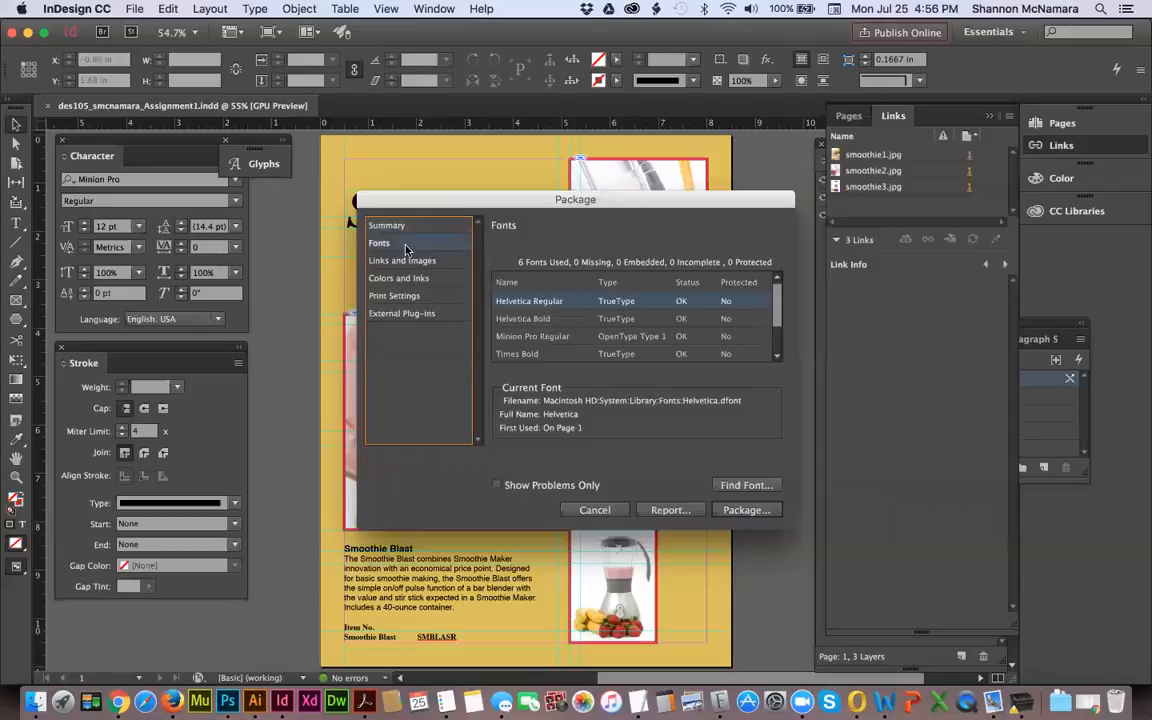
scroll(700, 318, "down", 2)
scroll(772, 289, "up", 2)
left_click(411, 261)
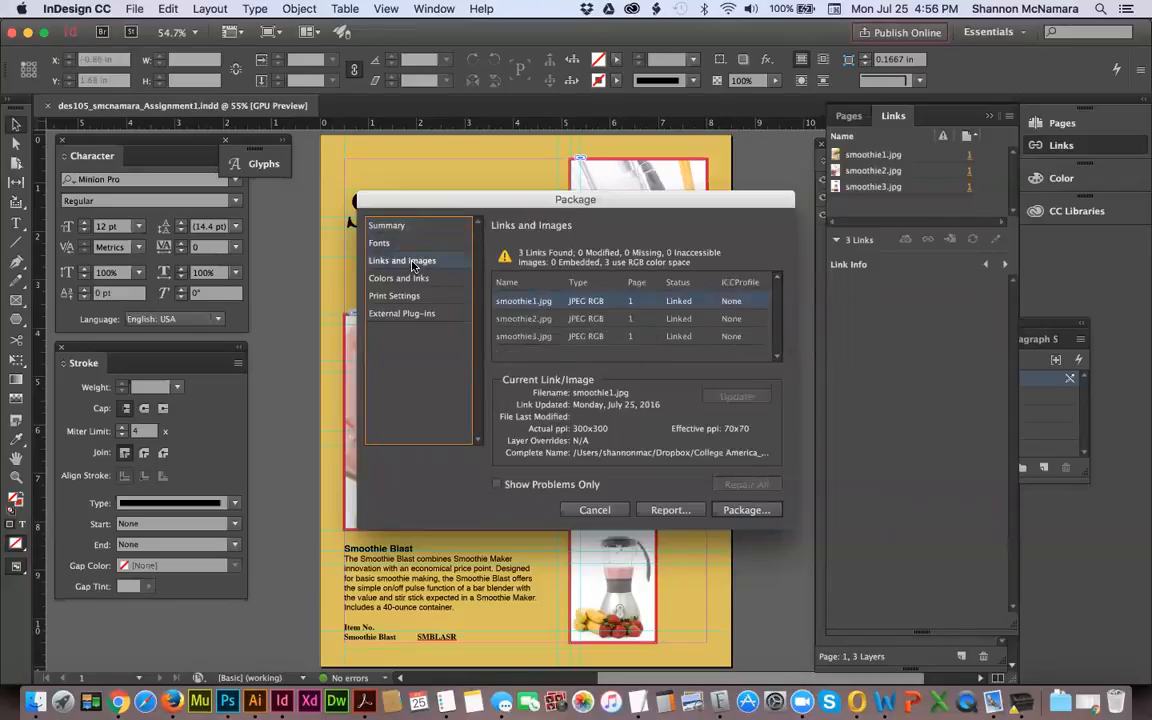
left_click(407, 280)
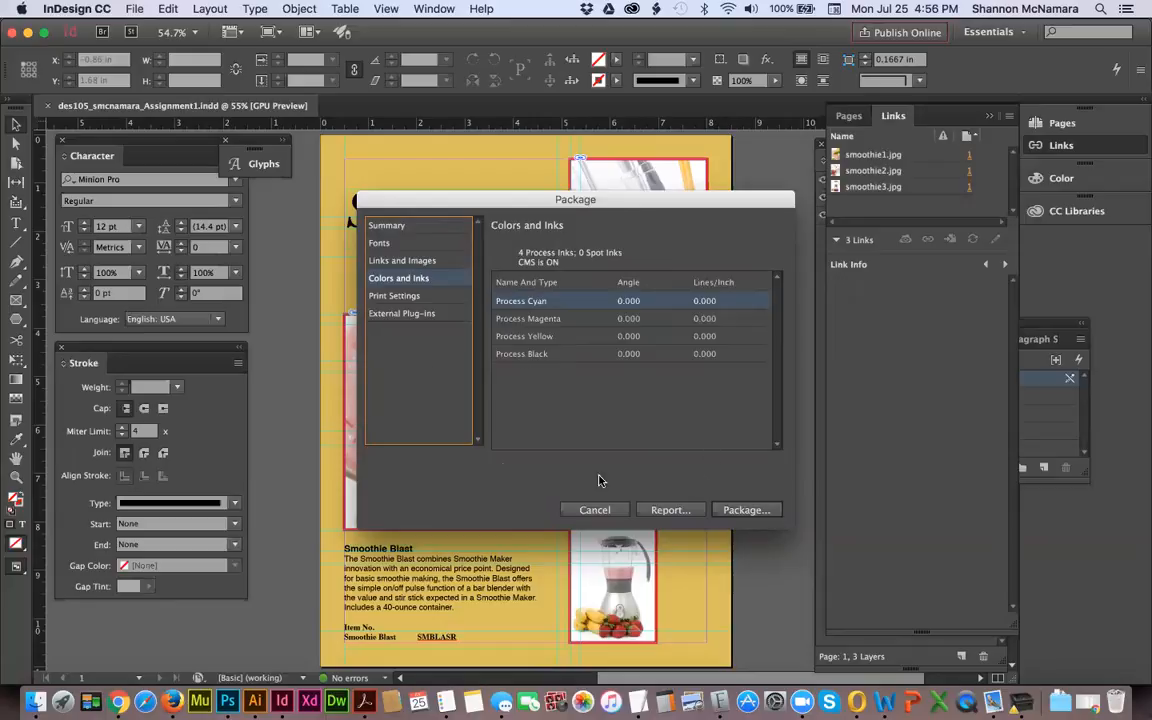
left_click(405, 297)
left_click(404, 314)
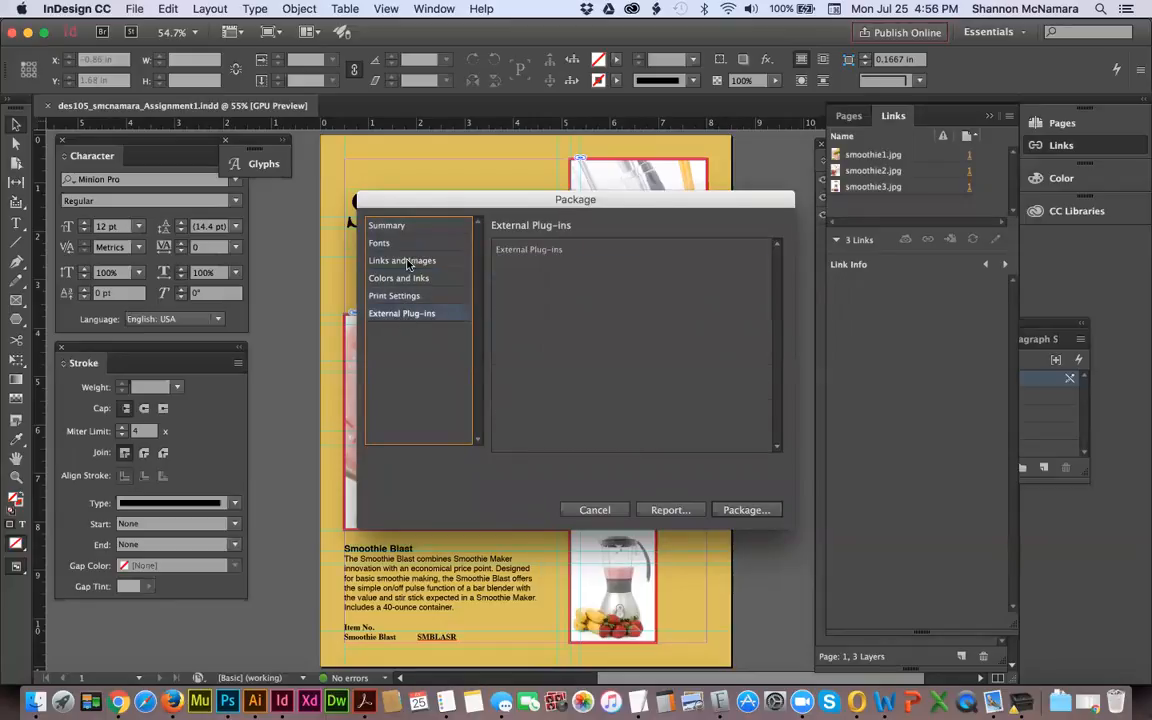
left_click(397, 229)
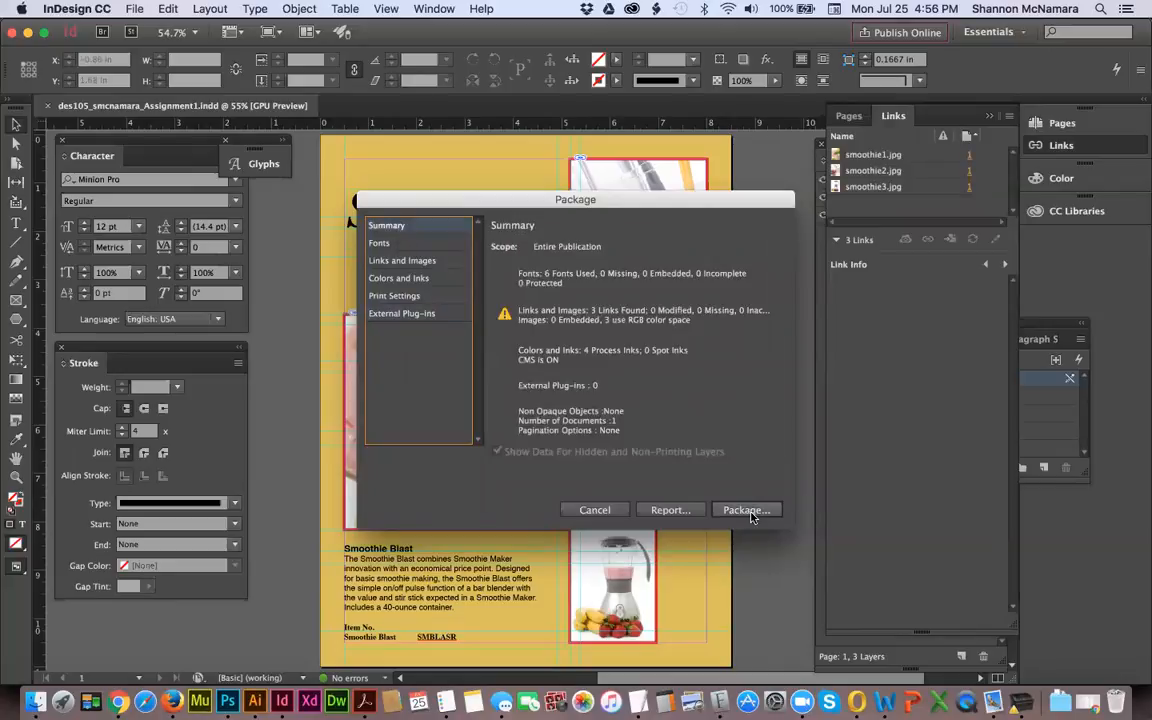
Step: Package the document into the existing Assignment1 folder with the default instructions and options, removing "Folder" from the package name
left_click(751, 513)
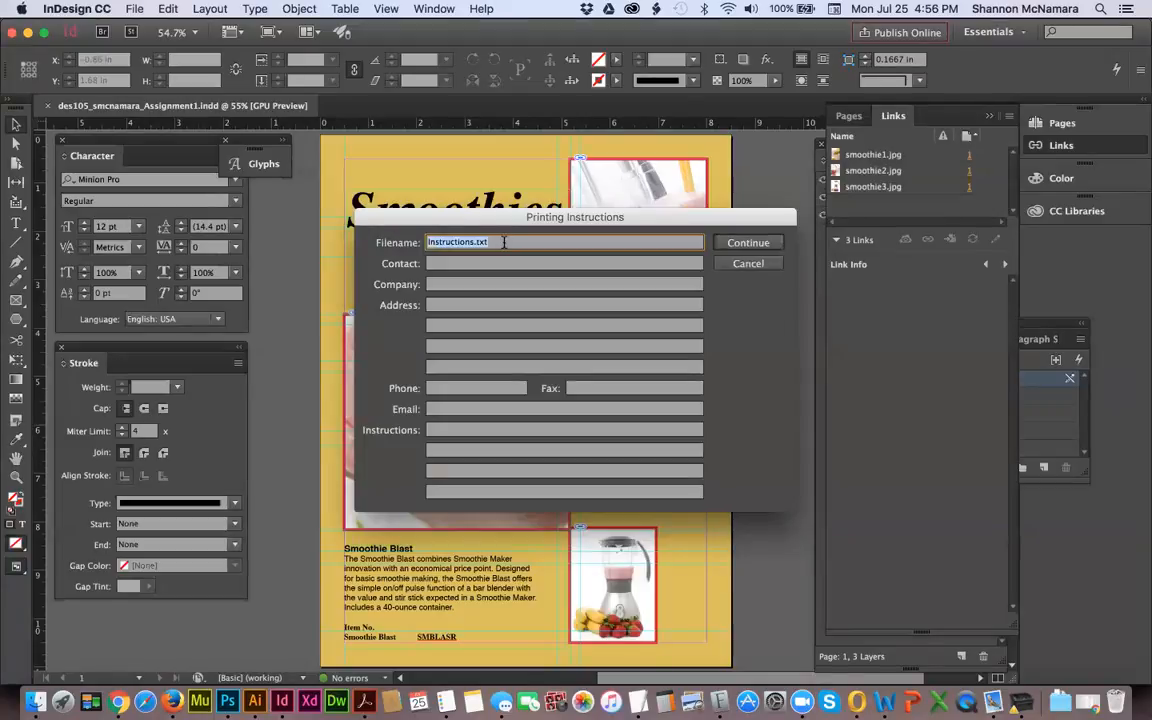
left_click(750, 245)
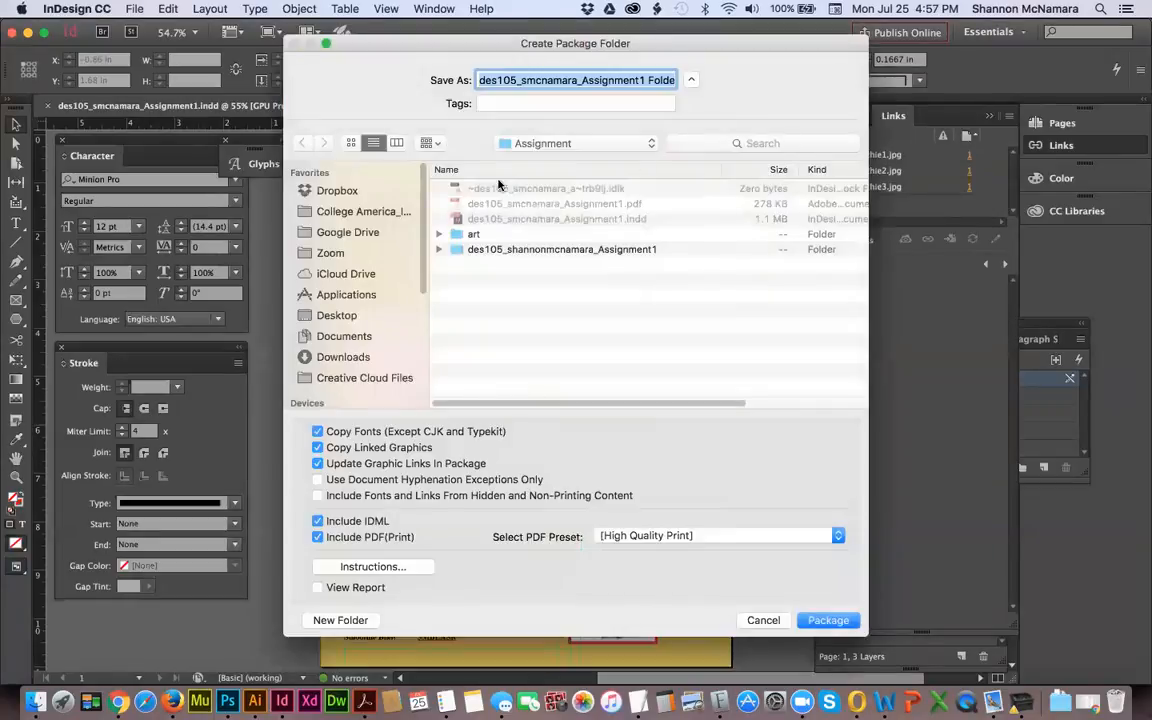
key("Right")
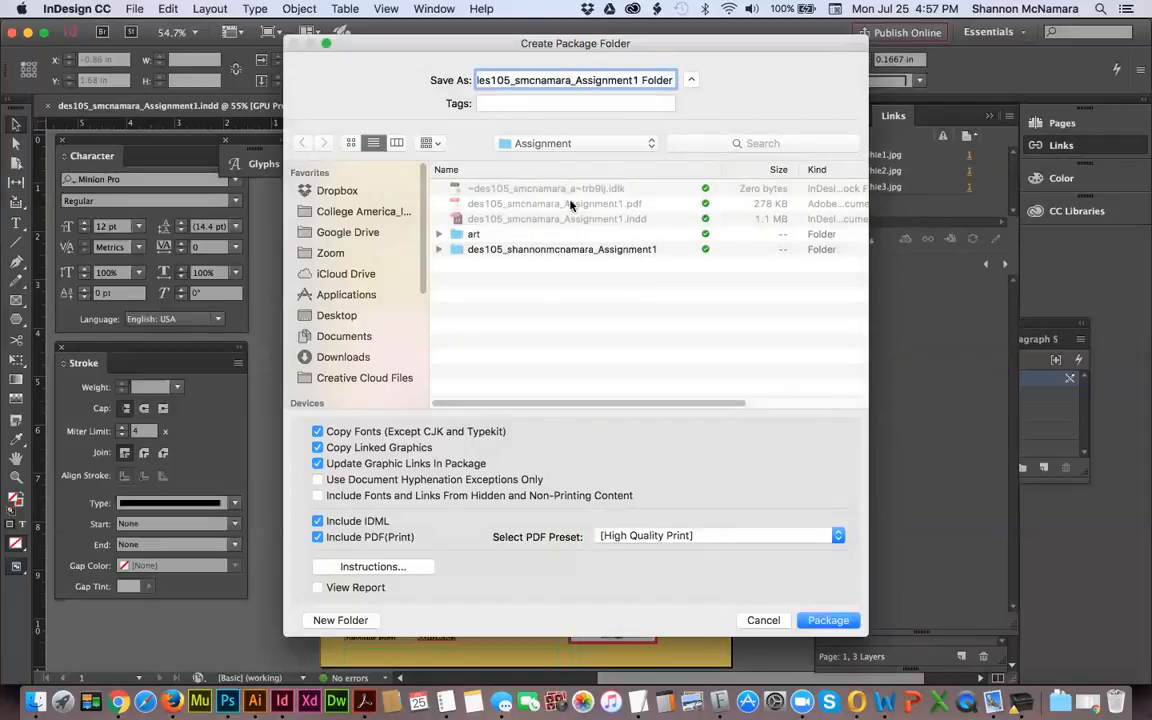
left_click(578, 251)
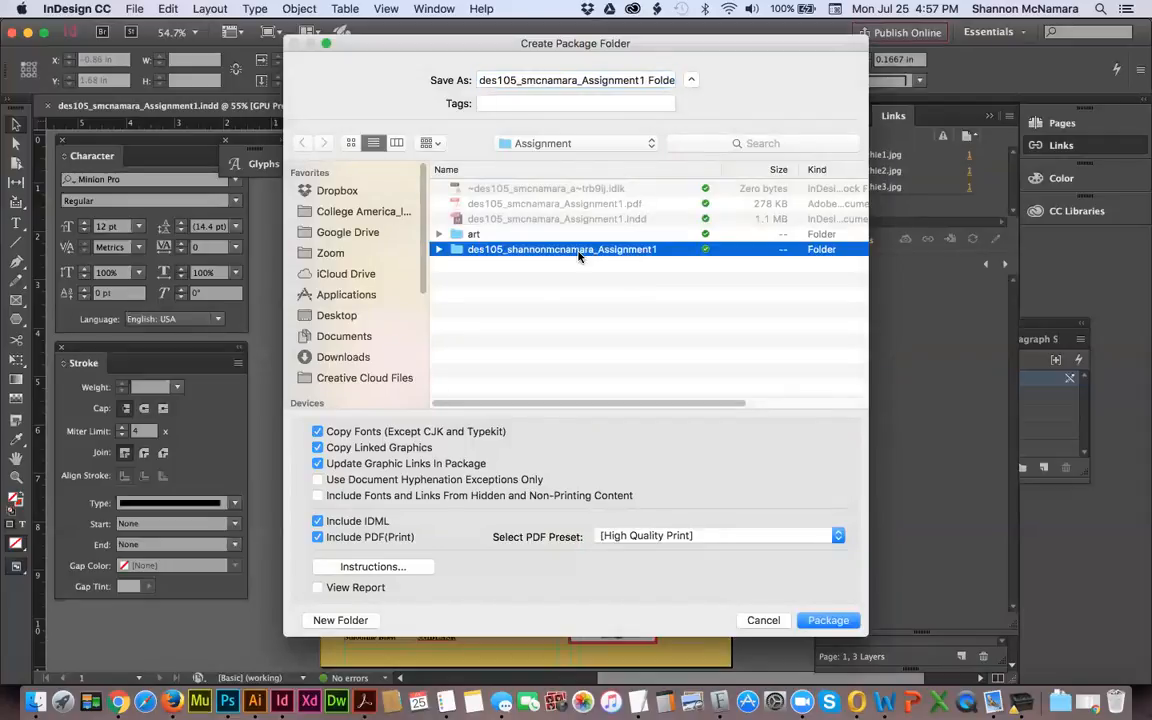
double_click(660, 80)
key("BackSpace")
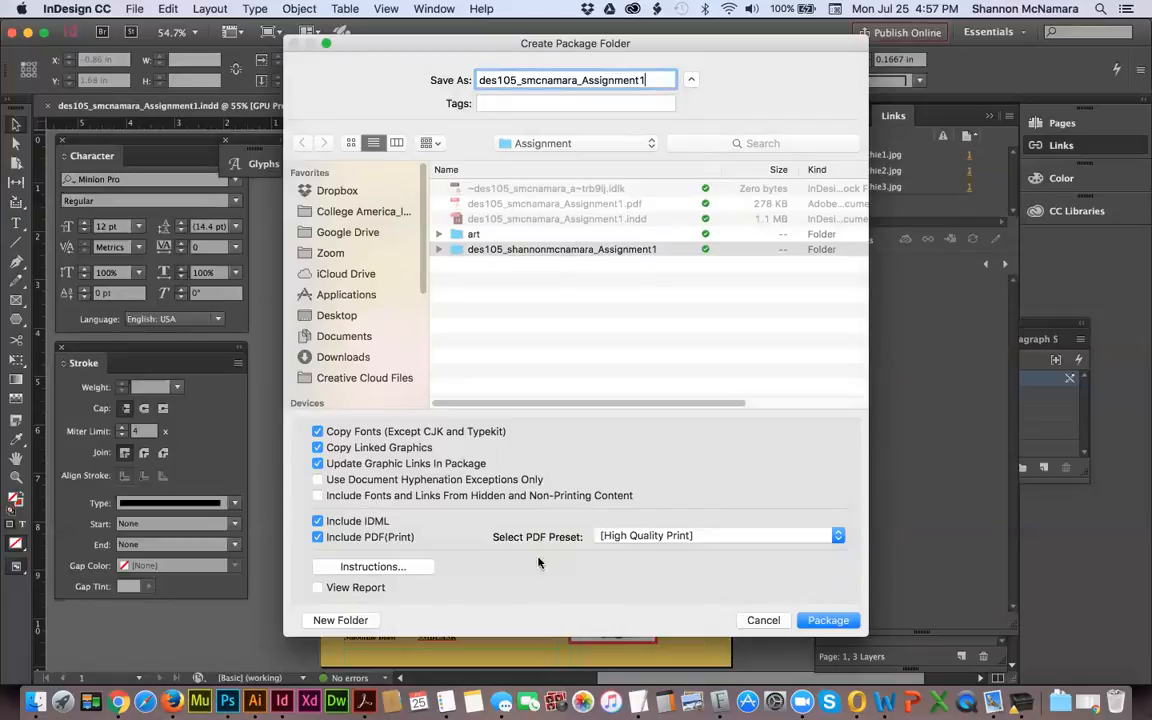
left_click(828, 621)
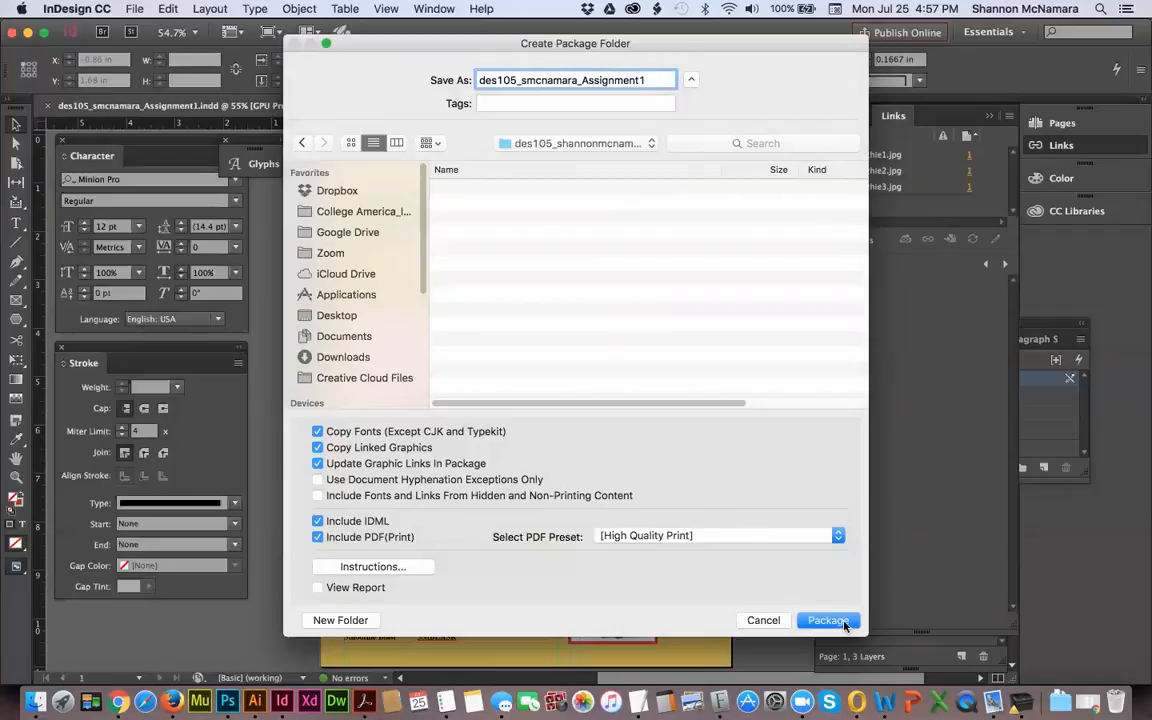
left_click(845, 622)
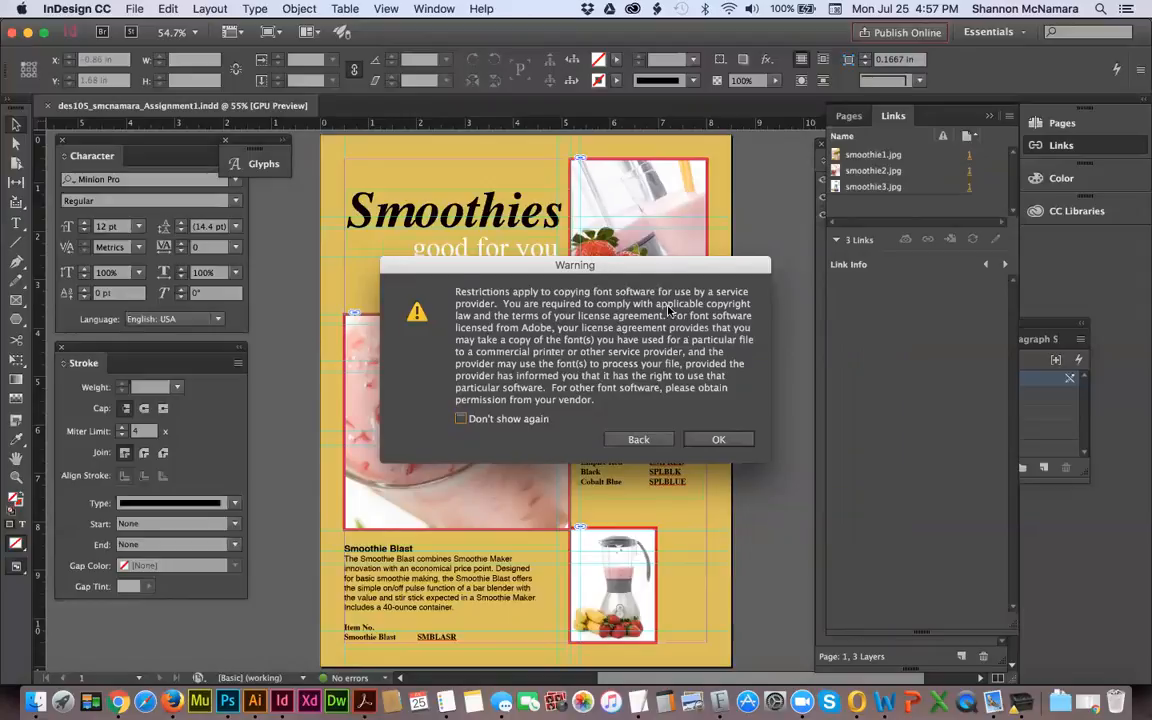
left_click(715, 442)
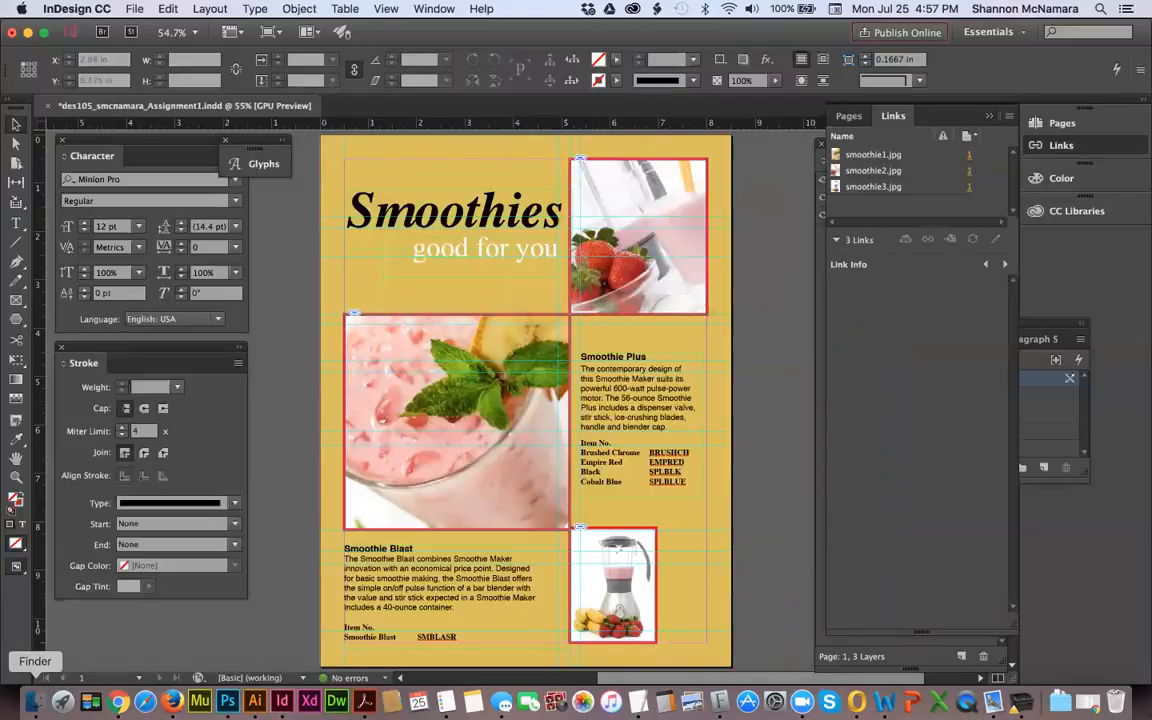
Step: Switch to Finder, open the Week 1 Assignment folder of DES 105 inside Mod 8, and enlarge the window
left_click(33, 701)
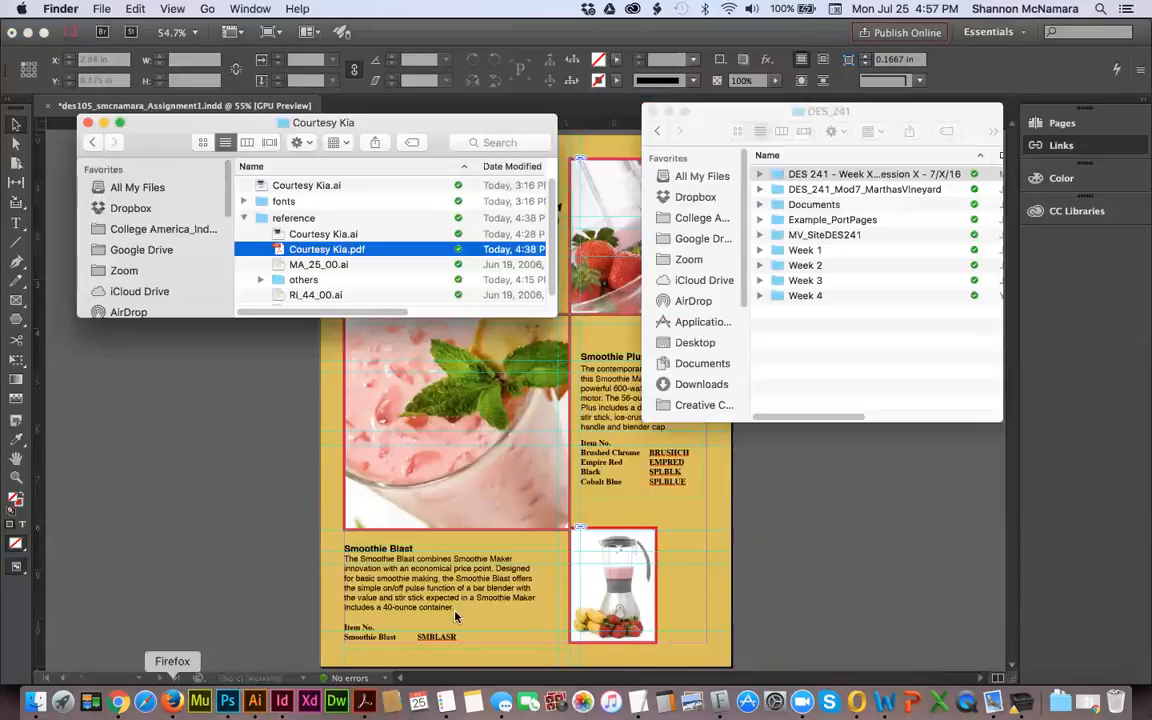
left_click(140, 229)
double_click(300, 201)
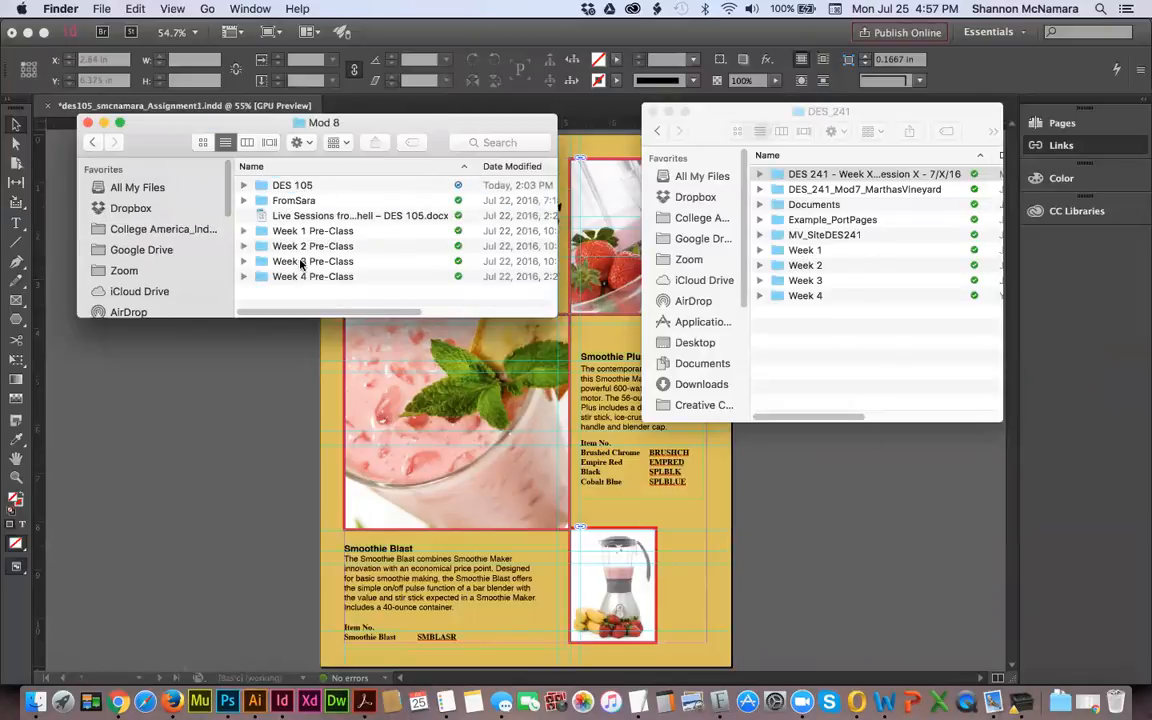
left_click(295, 186)
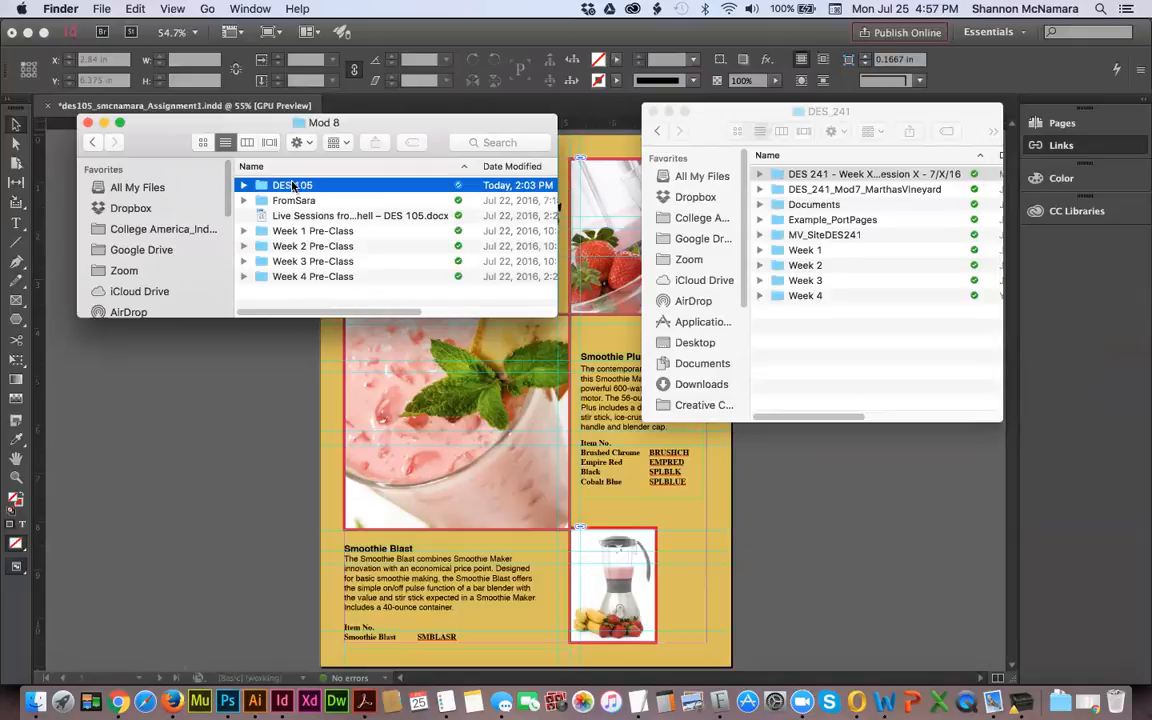
double_click(295, 186)
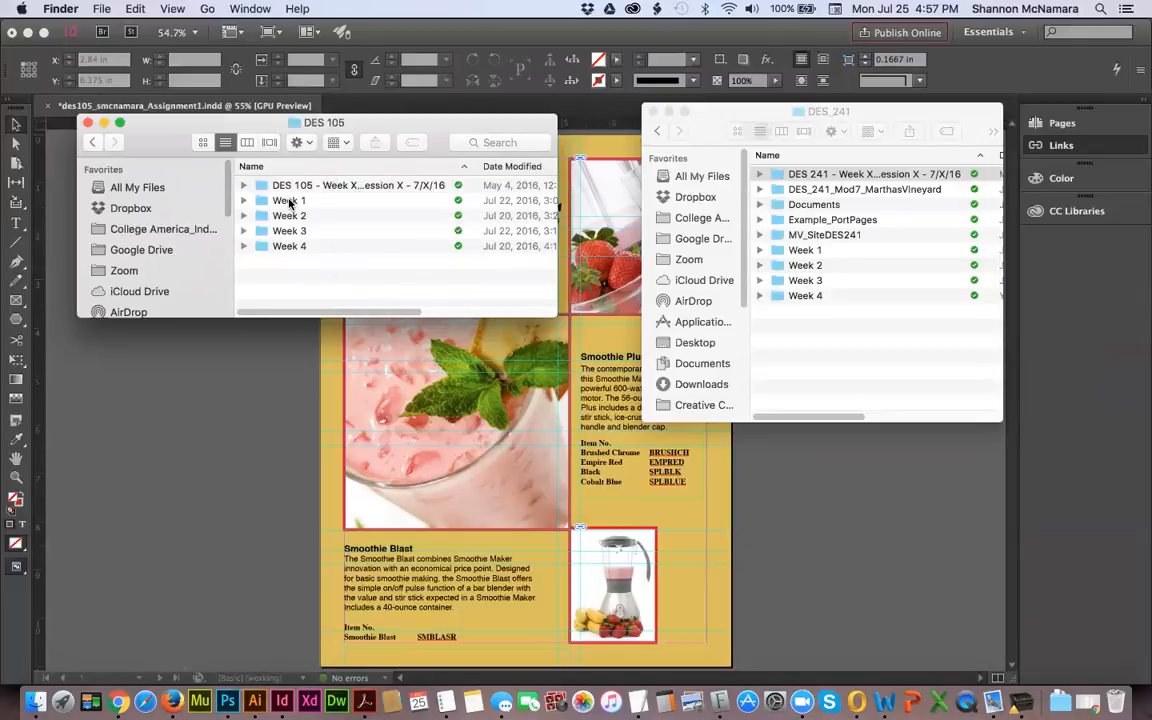
double_click(289, 201)
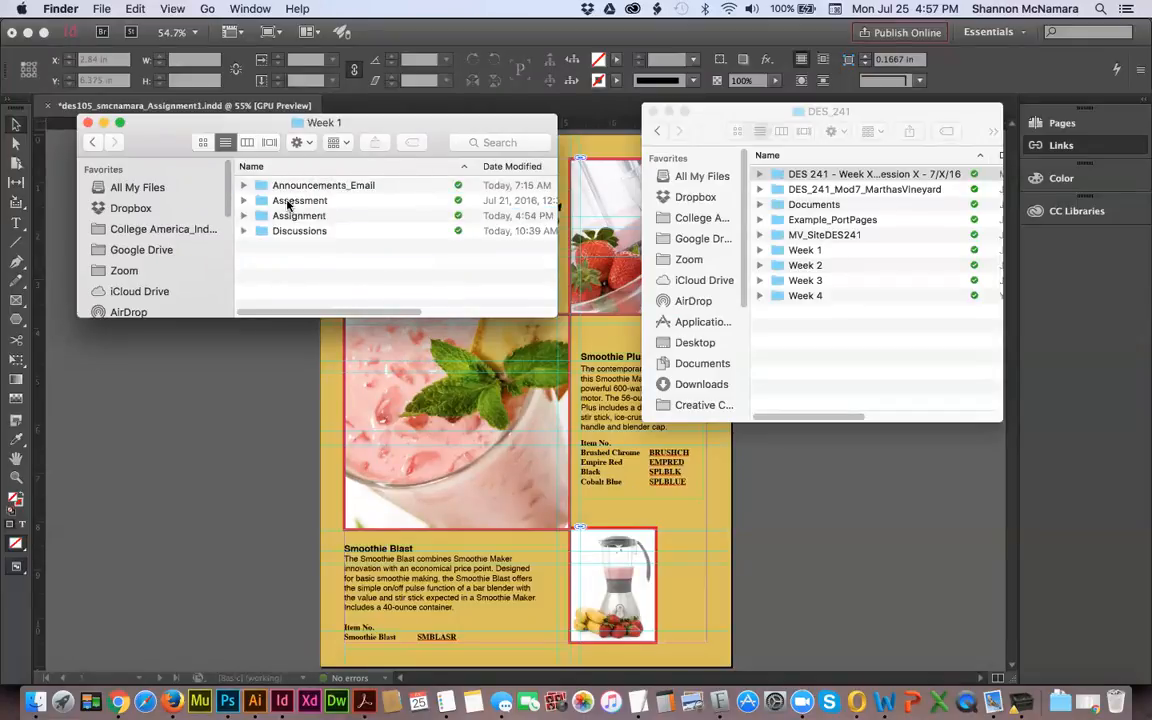
double_click(285, 216)
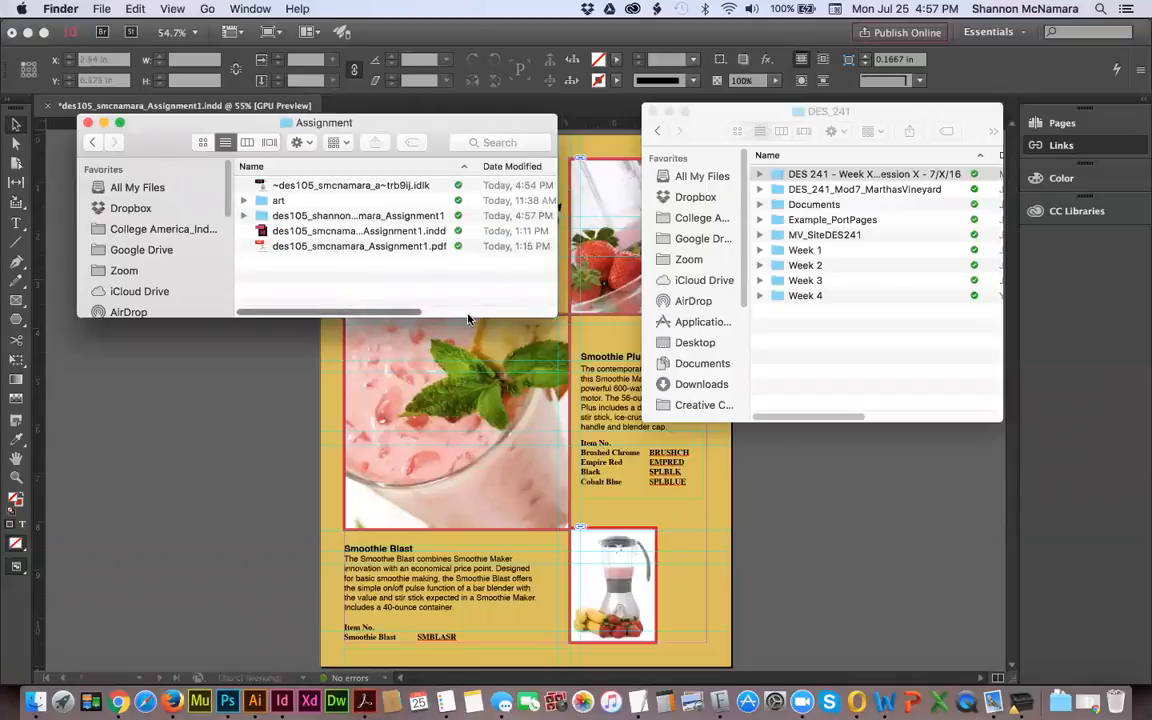
left_click_drag(543, 312, 829, 452)
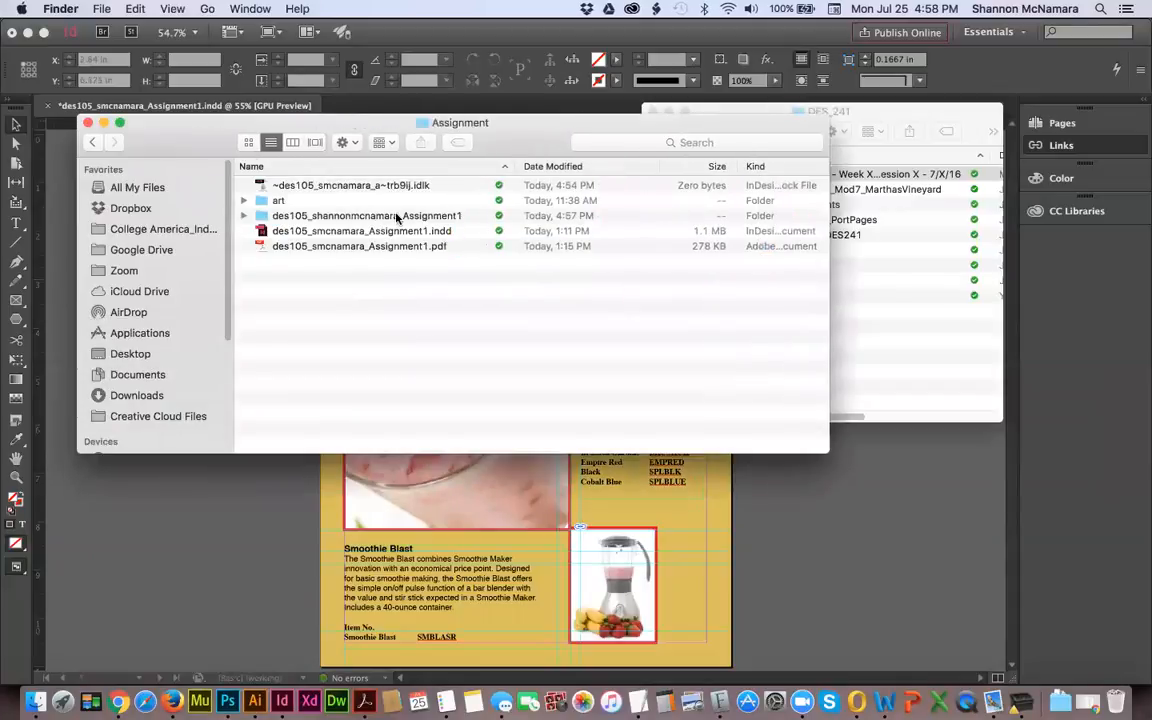
Step: Expand the destination Assignment1 folder and the package folder inside it
left_click(243, 216)
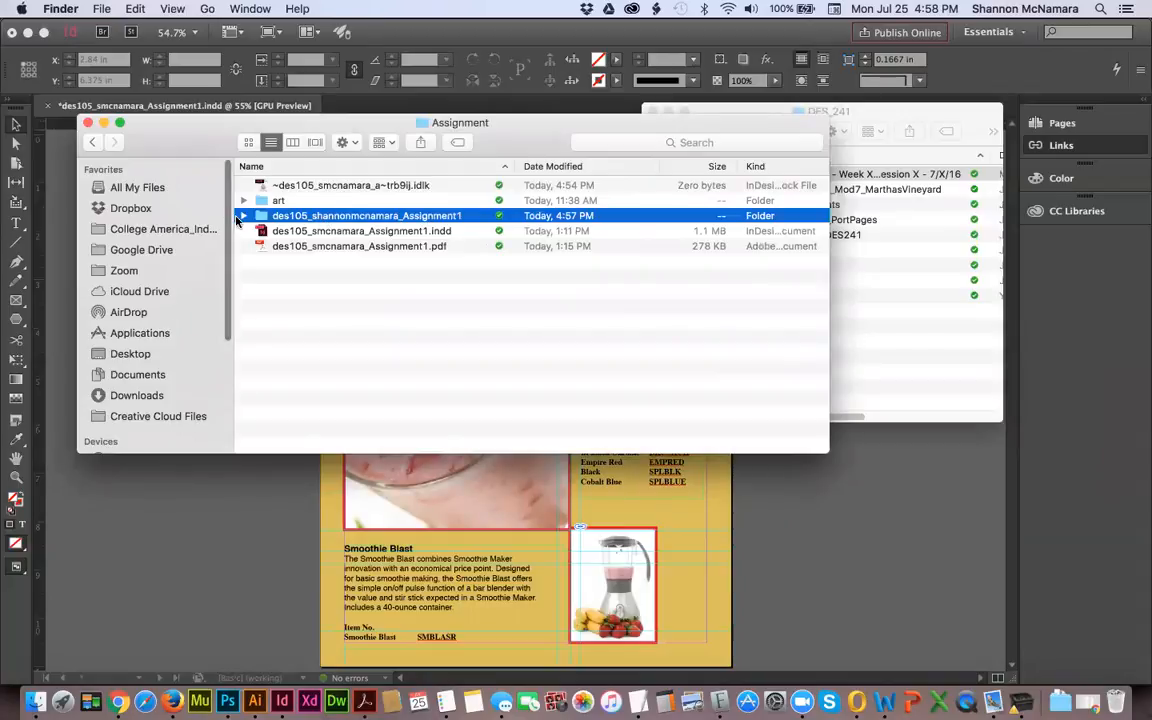
left_click(243, 216)
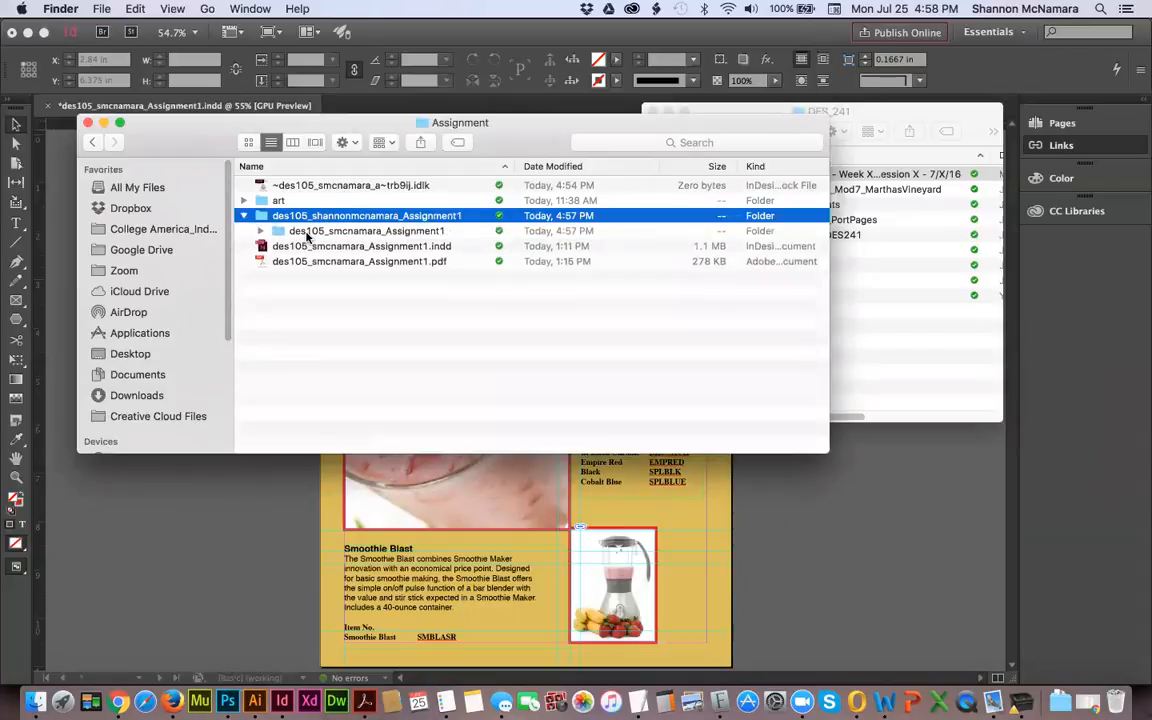
left_click(272, 231)
left_click(260, 231)
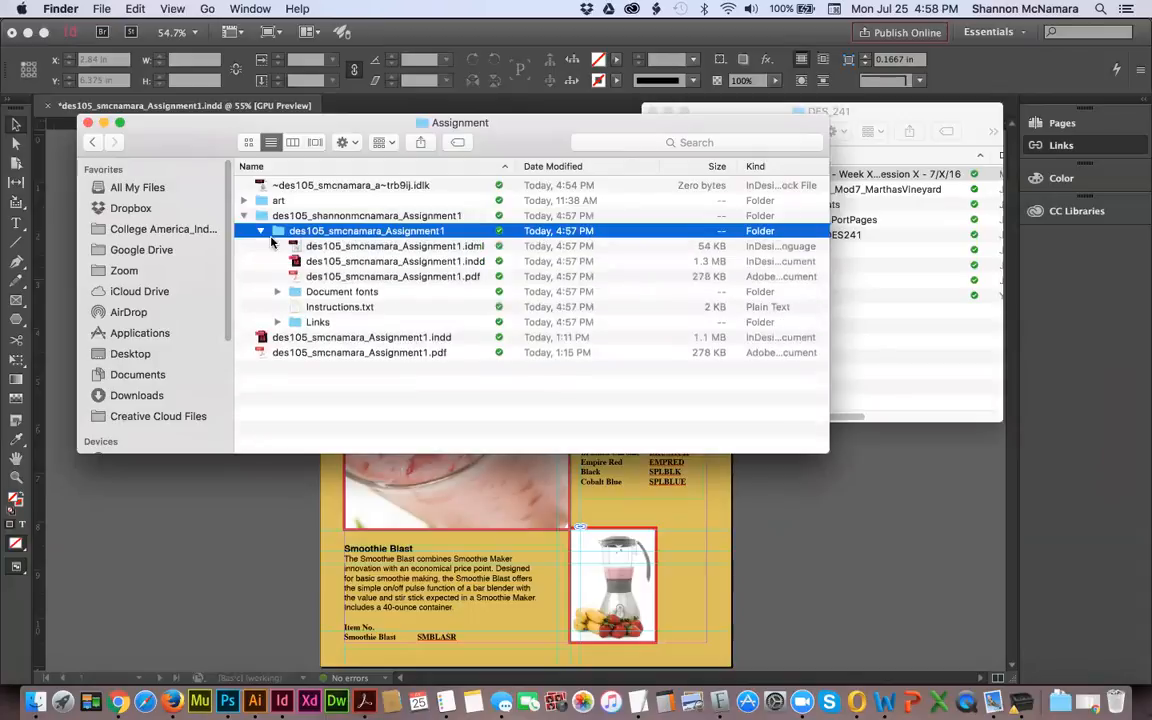
Step: Look over the packaged IDML, INDD and PDF files
left_click(330, 248)
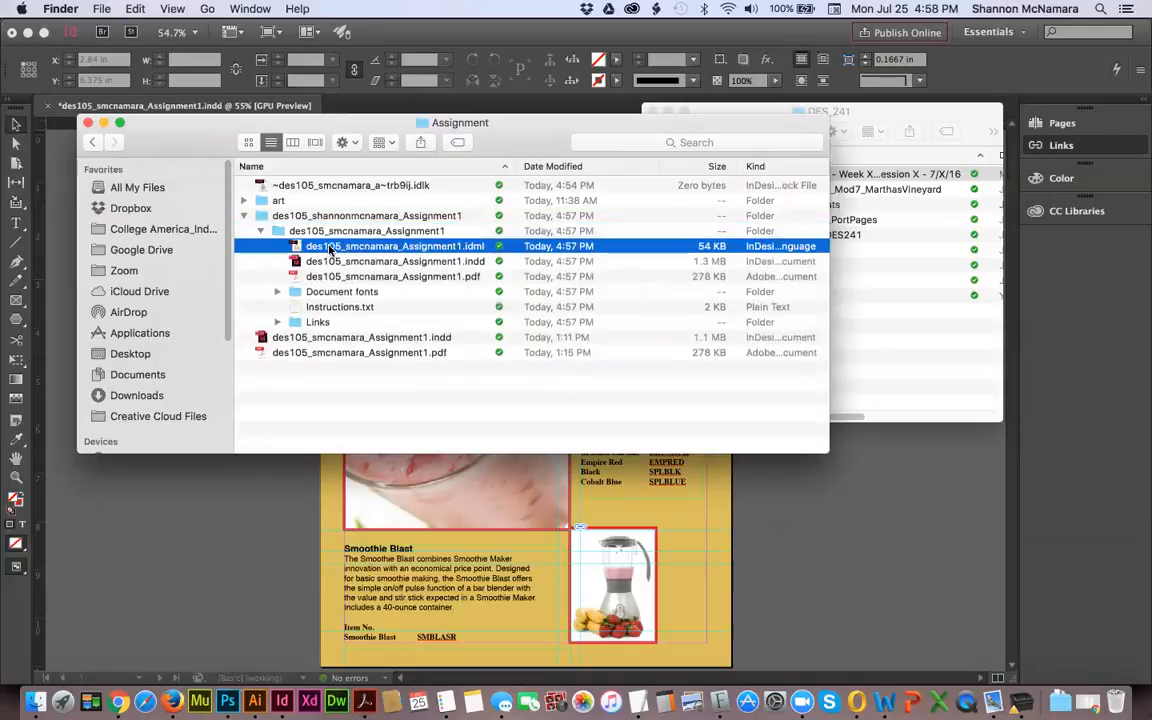
key("Down")
key("Up")
left_click(383, 278)
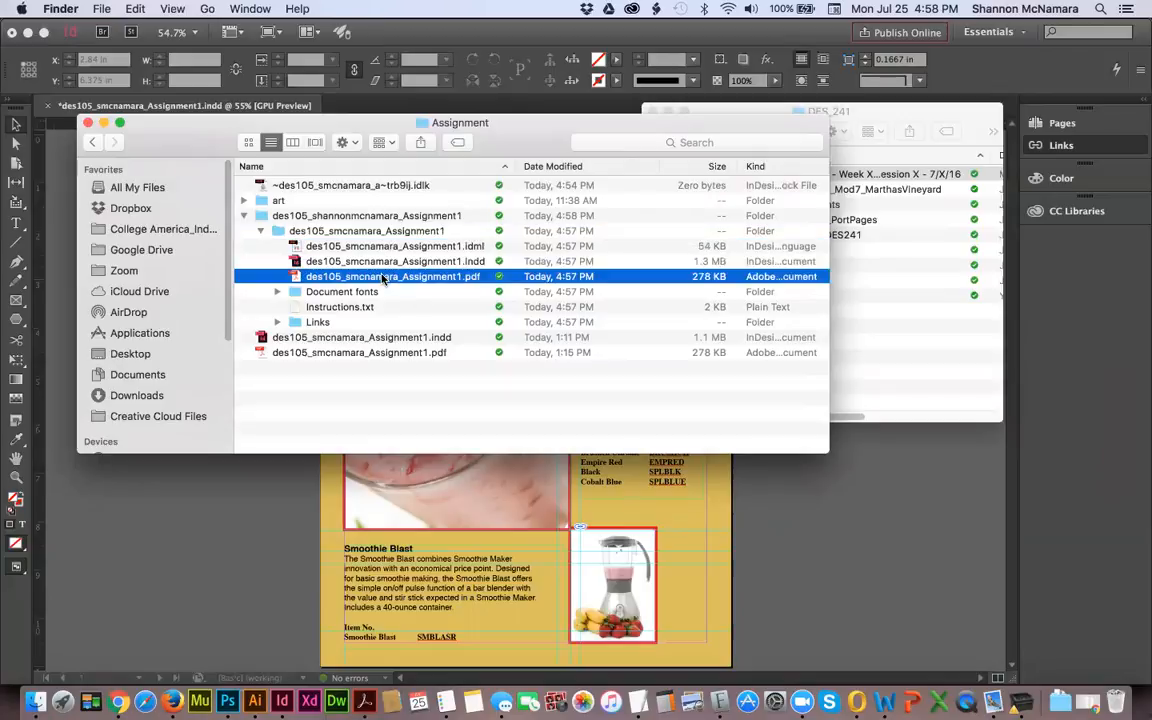
Step: Inspect the images in the packaged Links folder and the font files in the Document fonts folder
left_click(277, 322)
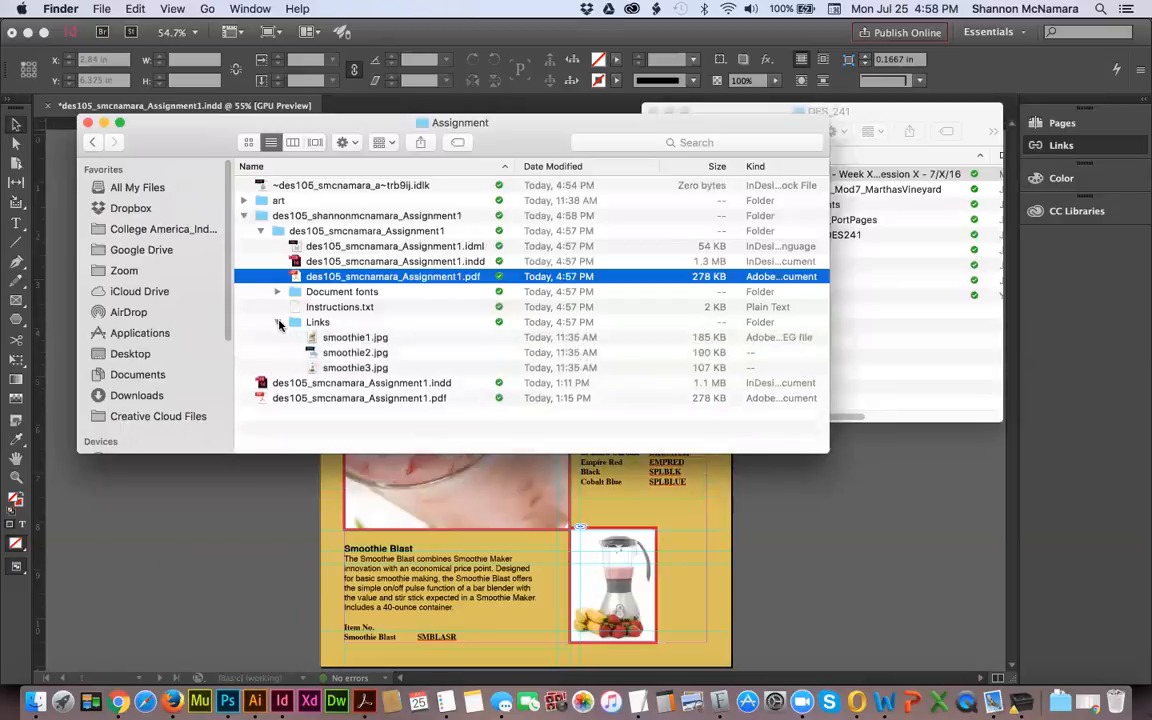
left_click(333, 340)
key("Down")
key("Down")
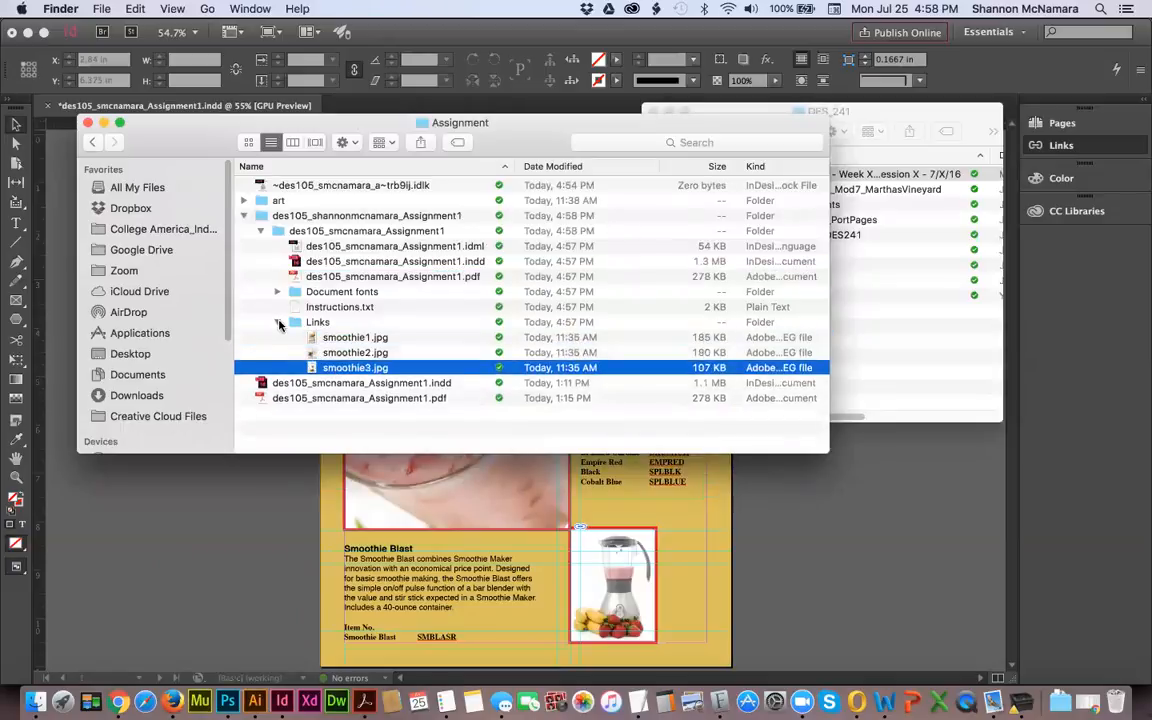
left_click(278, 322)
left_click(320, 292)
key("Right")
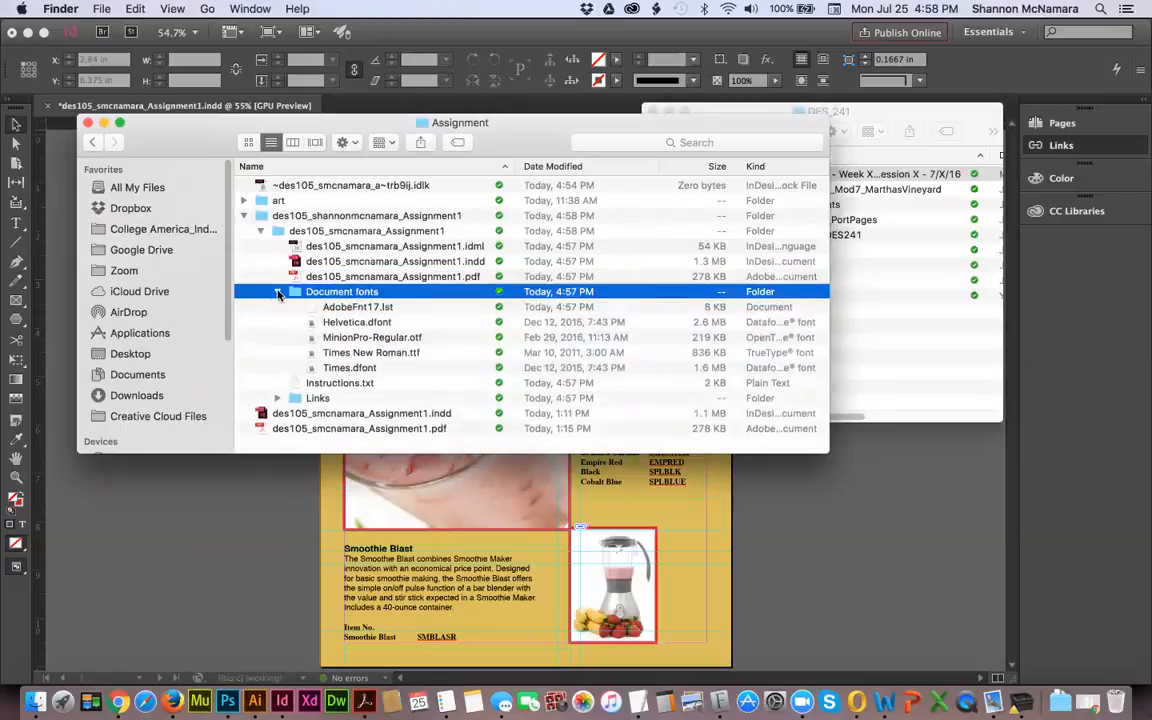
key("Left")
Step: Collapse the package folder, compress it into a ZIP archive and select the archive
left_click(328, 231)
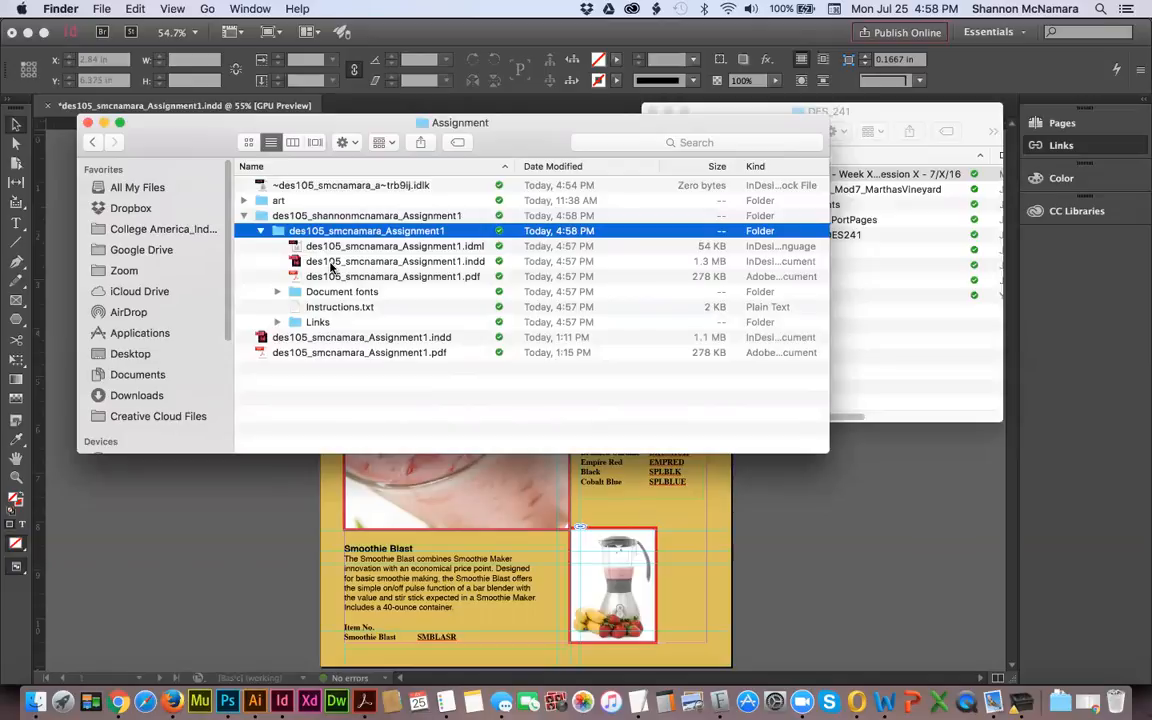
left_click(261, 231)
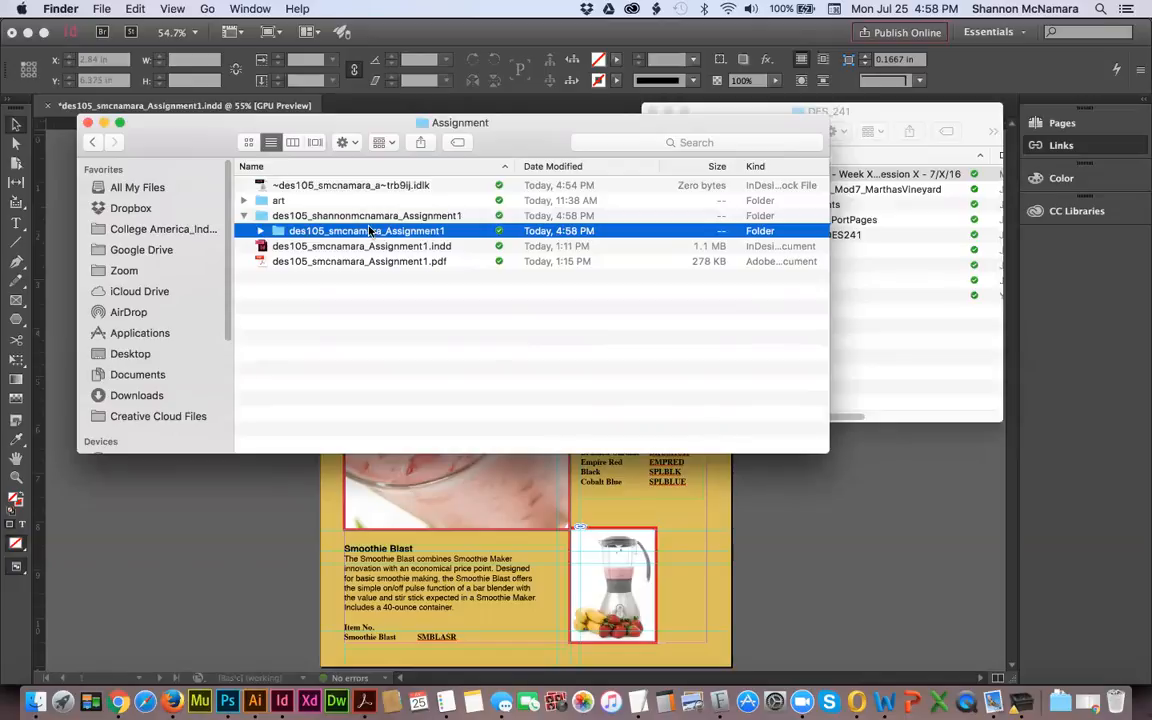
right_click(307, 233)
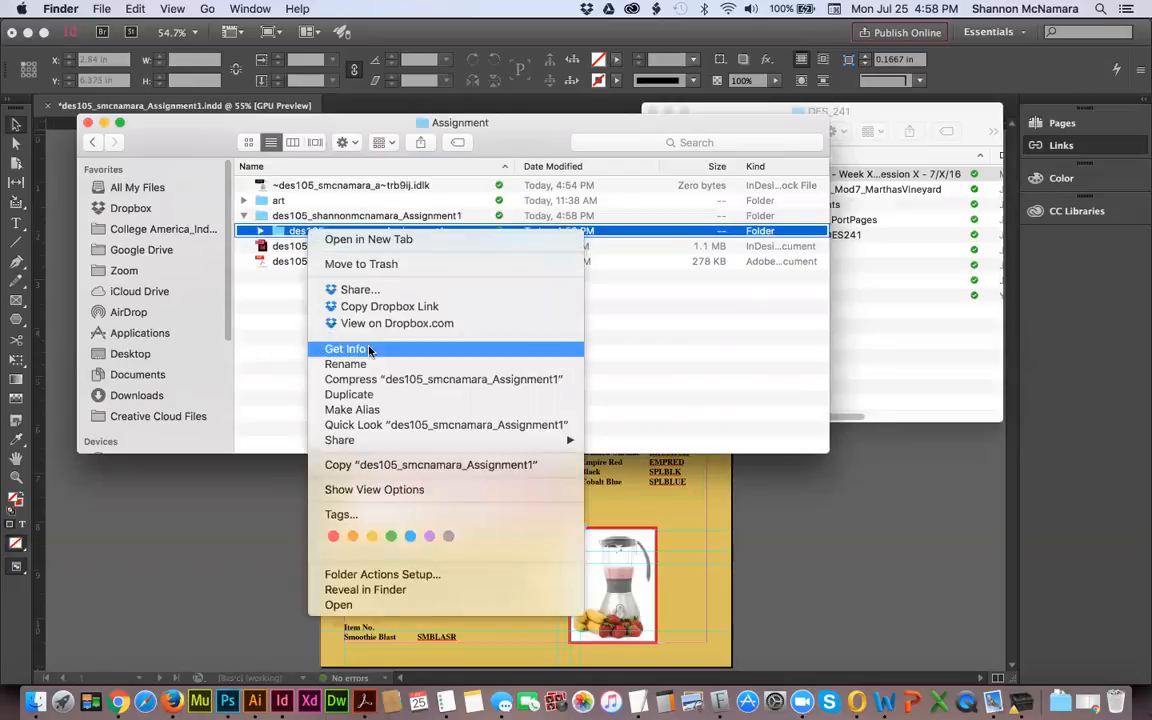
left_click(378, 378)
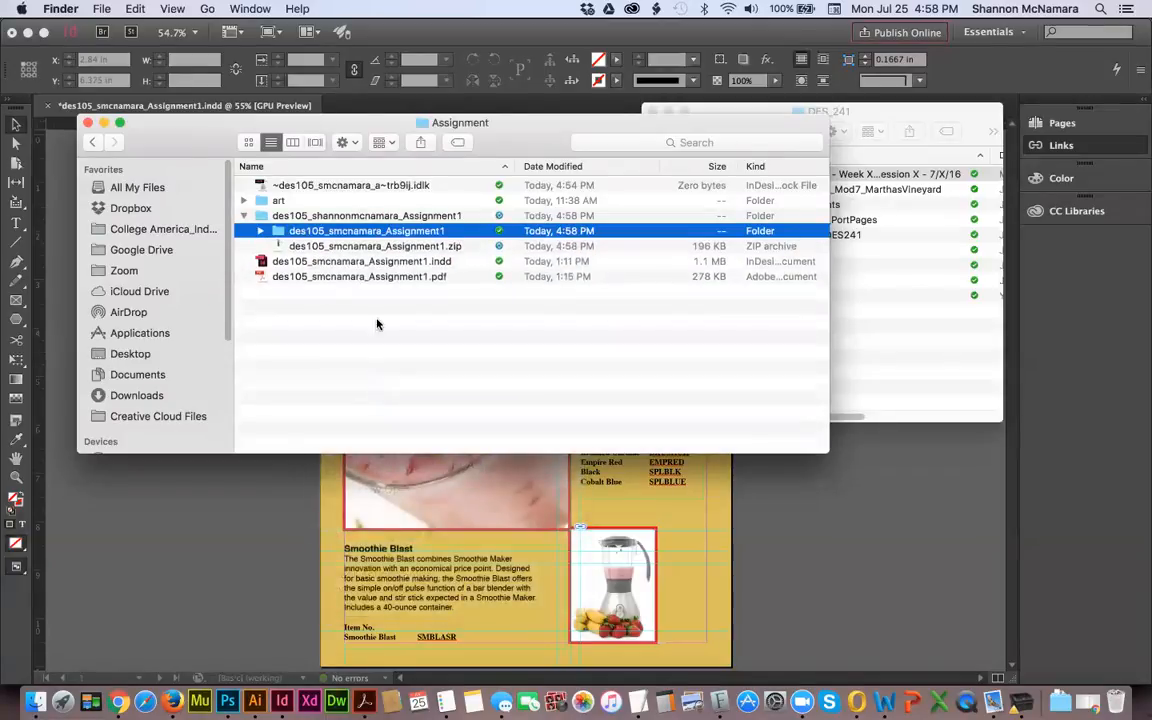
left_click(462, 246)
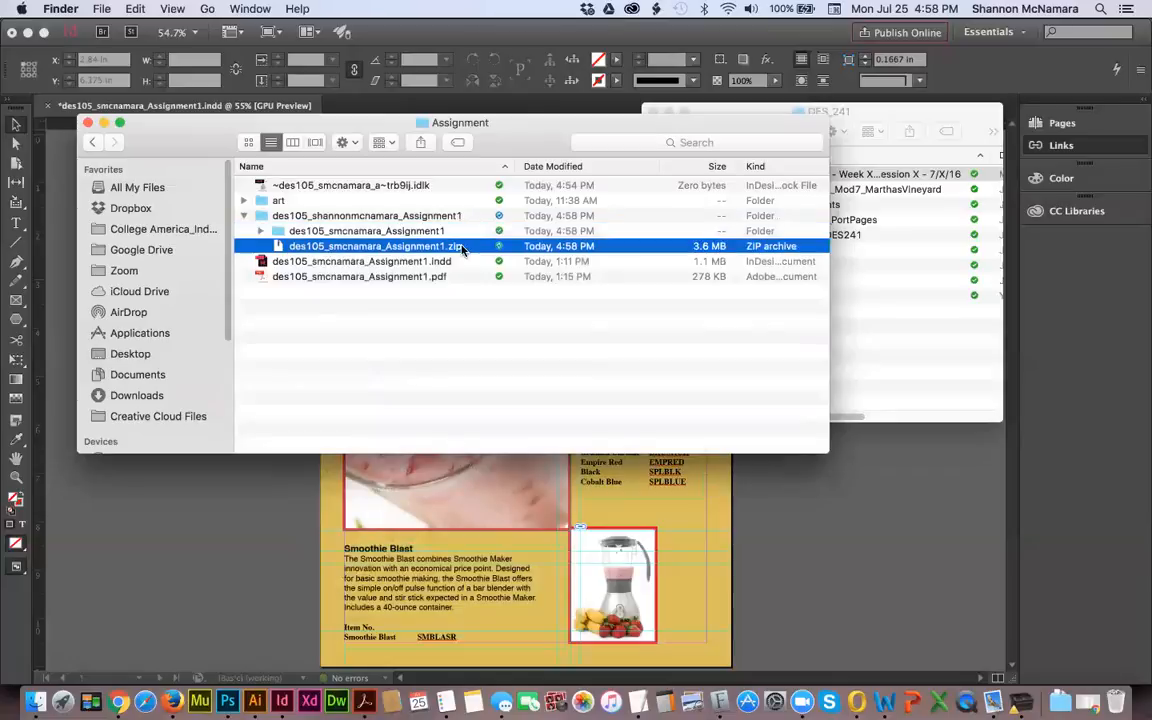
Step: Select the standalone assignment PDF and the ZIP archive in turn, and switch to Zoom
left_click(336, 277)
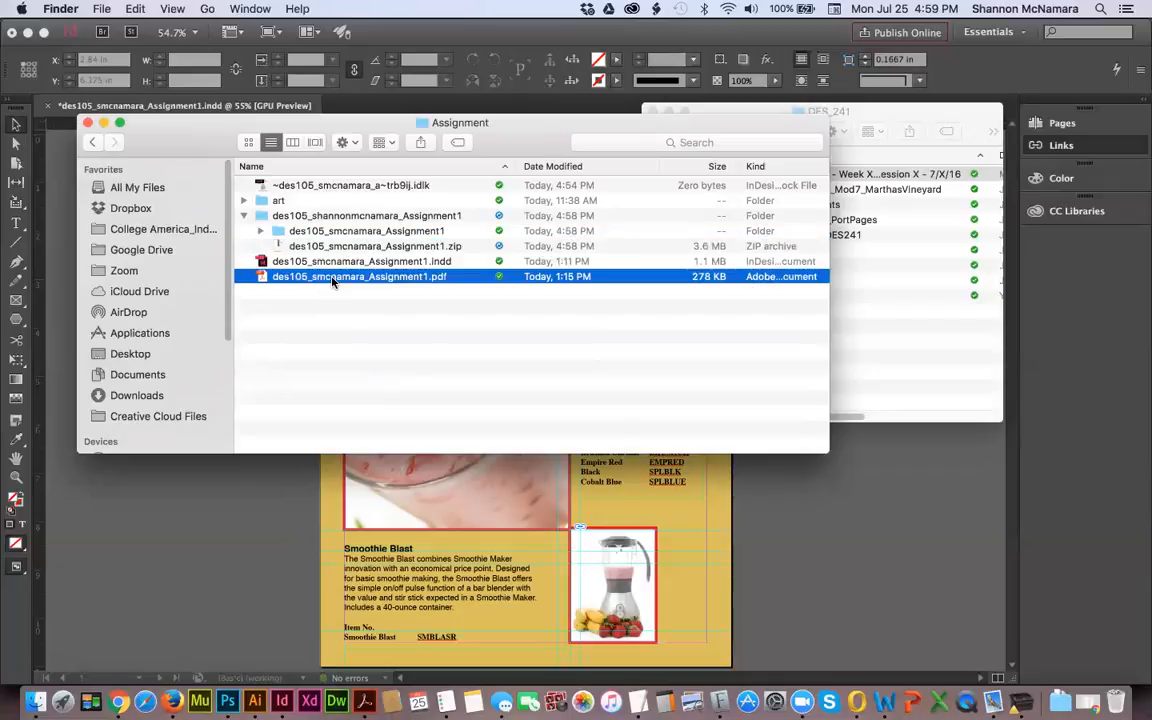
left_click(389, 248)
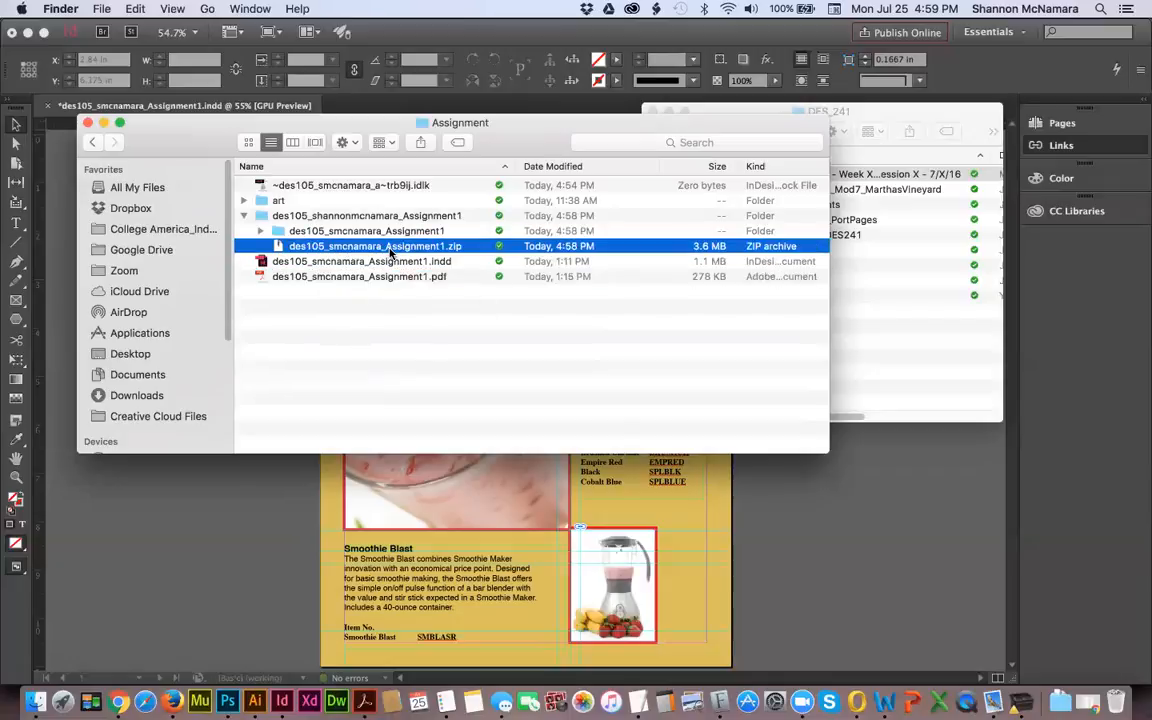
key("super+Tab")
key("super+Tab")
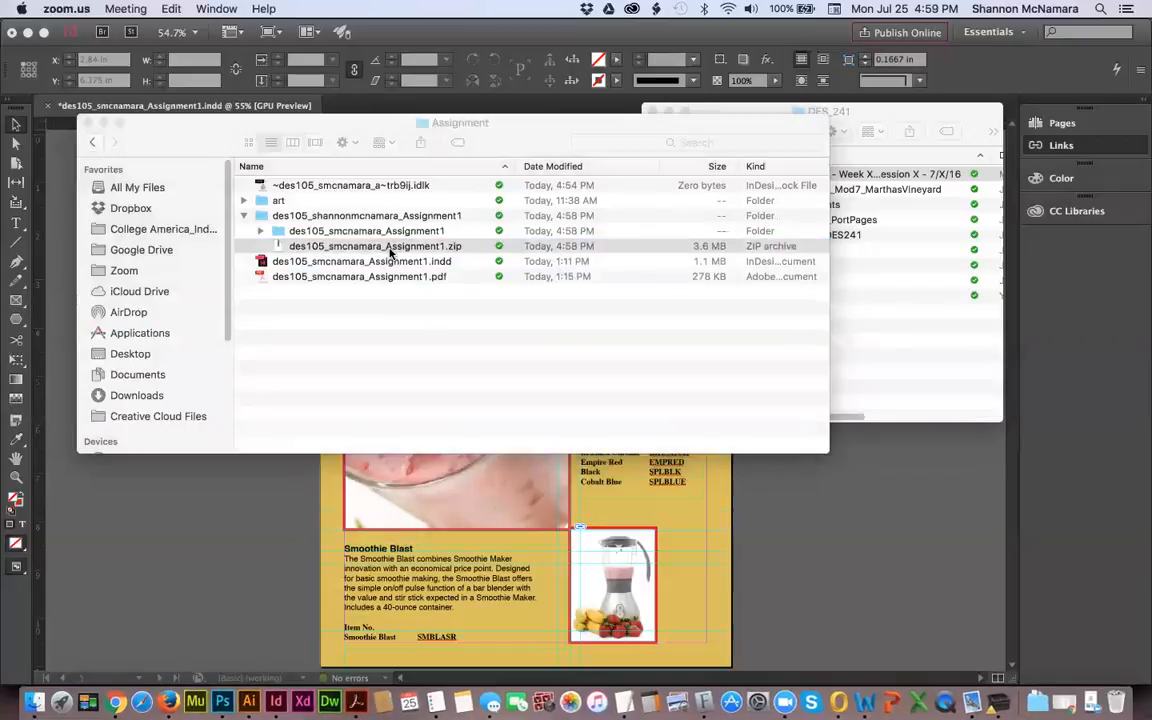